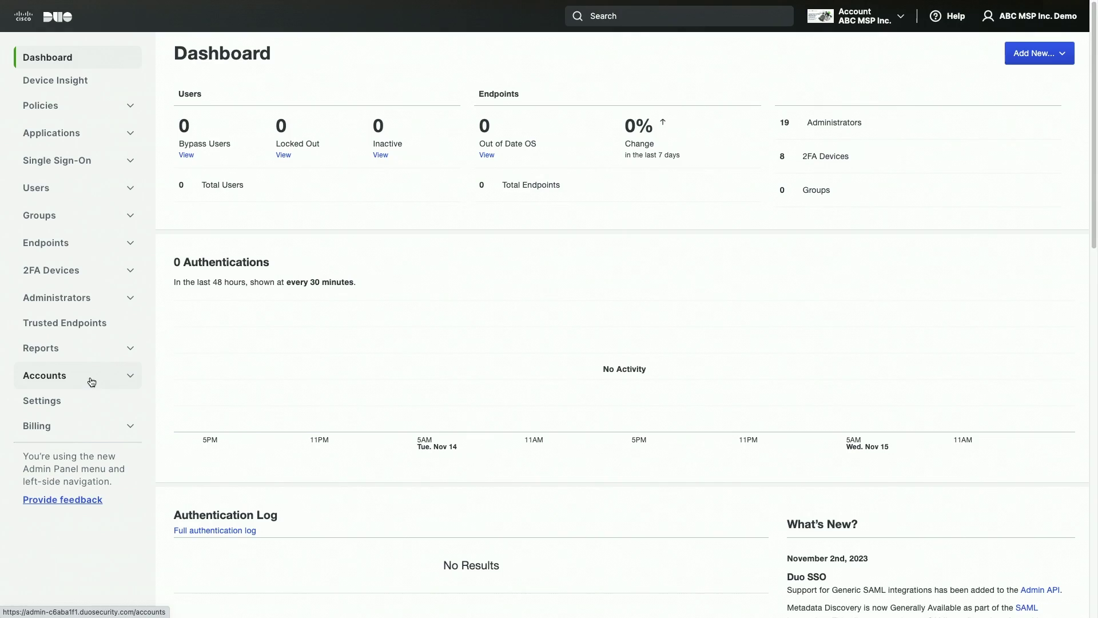
# - Show the Accounts page listing the 12 MSP subaccounts with their editions and tags
pyautogui.click(89, 379)
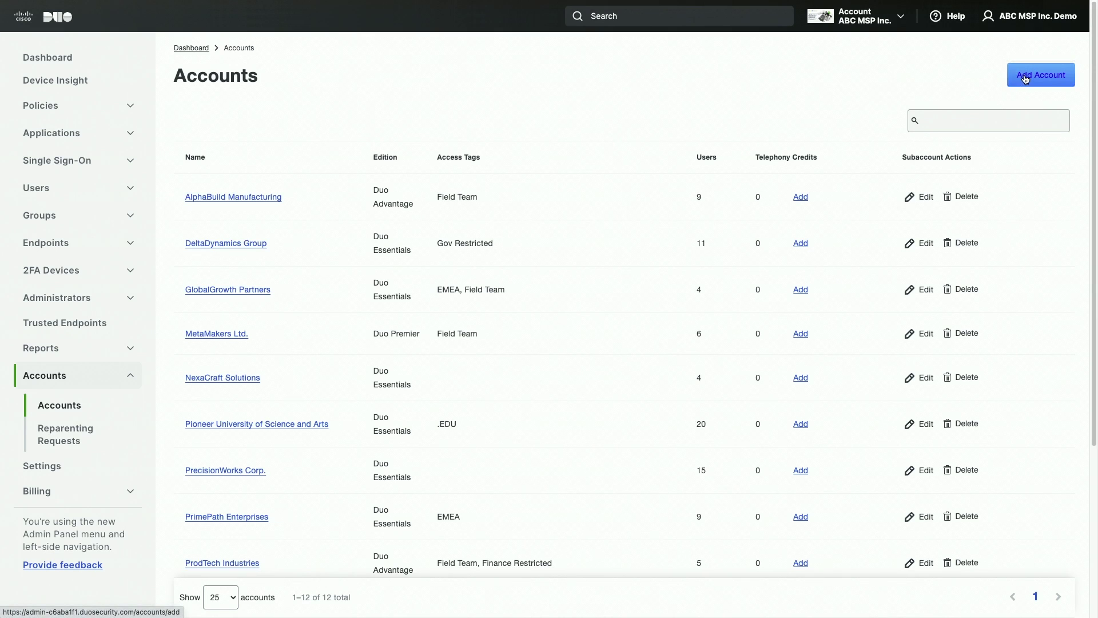
# - Fill in a new account named Alpha Corp with Field Team and Gov Restricted access tags
pyautogui.click(1025, 80)
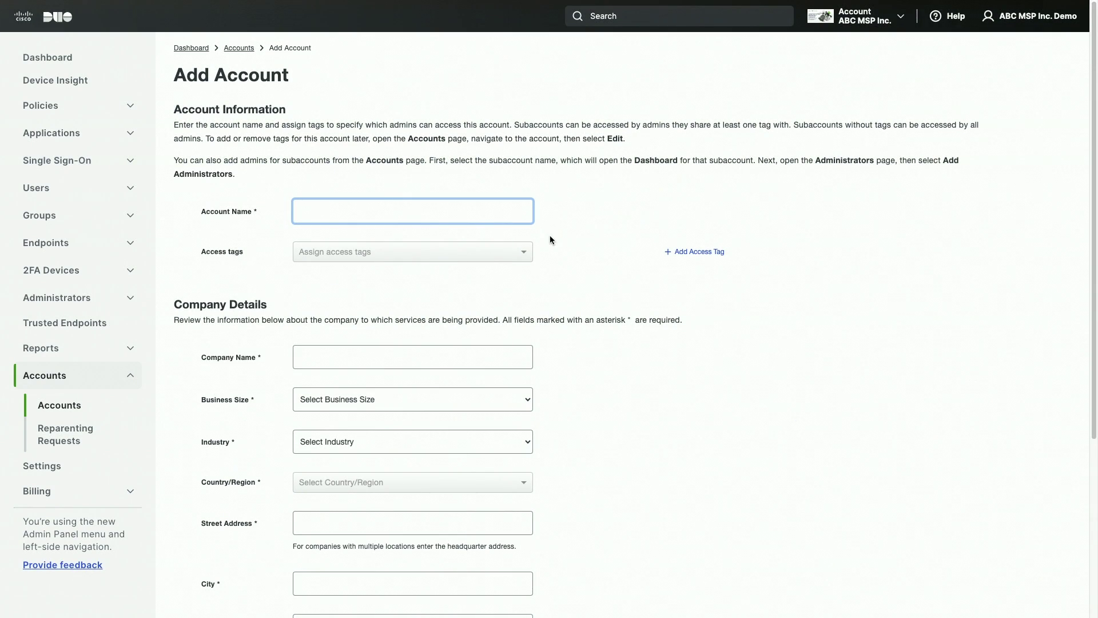
pyautogui.write('Alpha Corp')
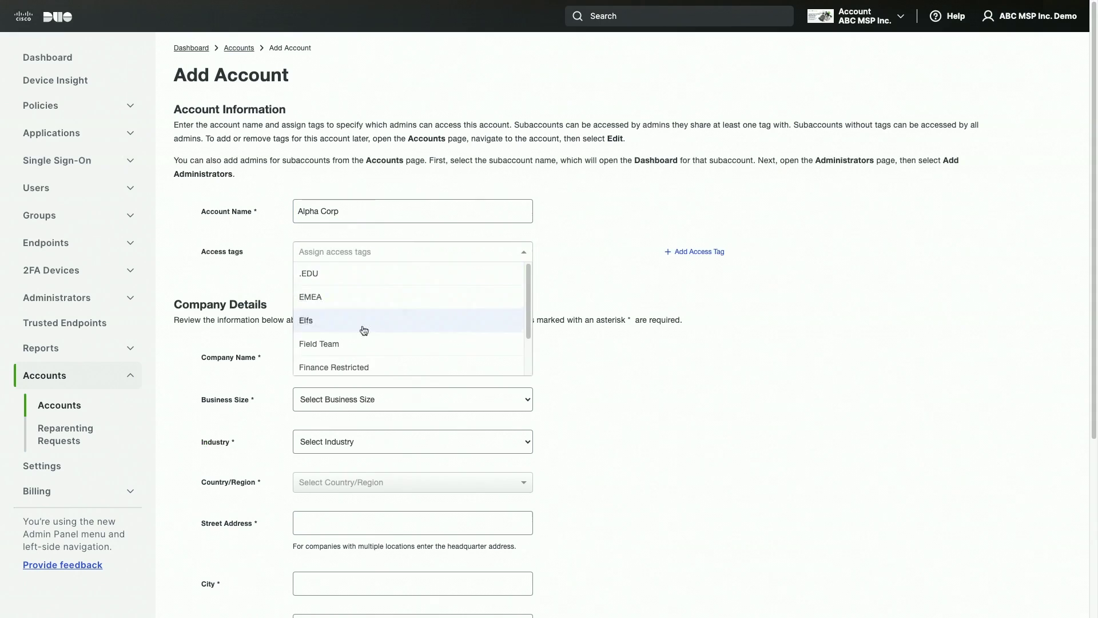
pyautogui.click(363, 343)
pyautogui.click(366, 334)
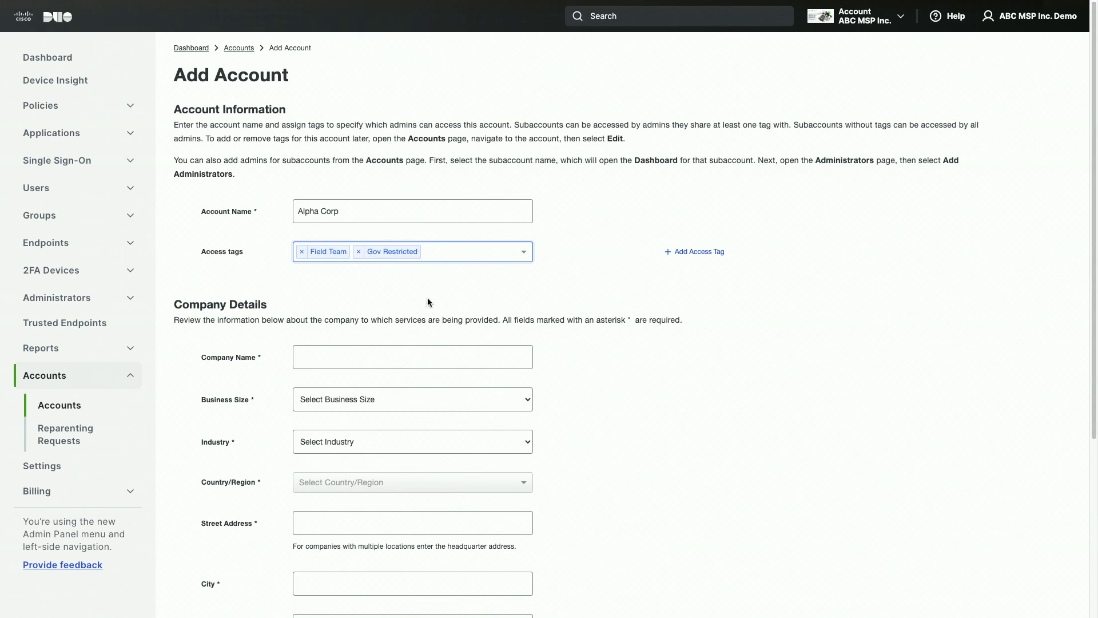
pyautogui.scroll(-5, 432, 302)
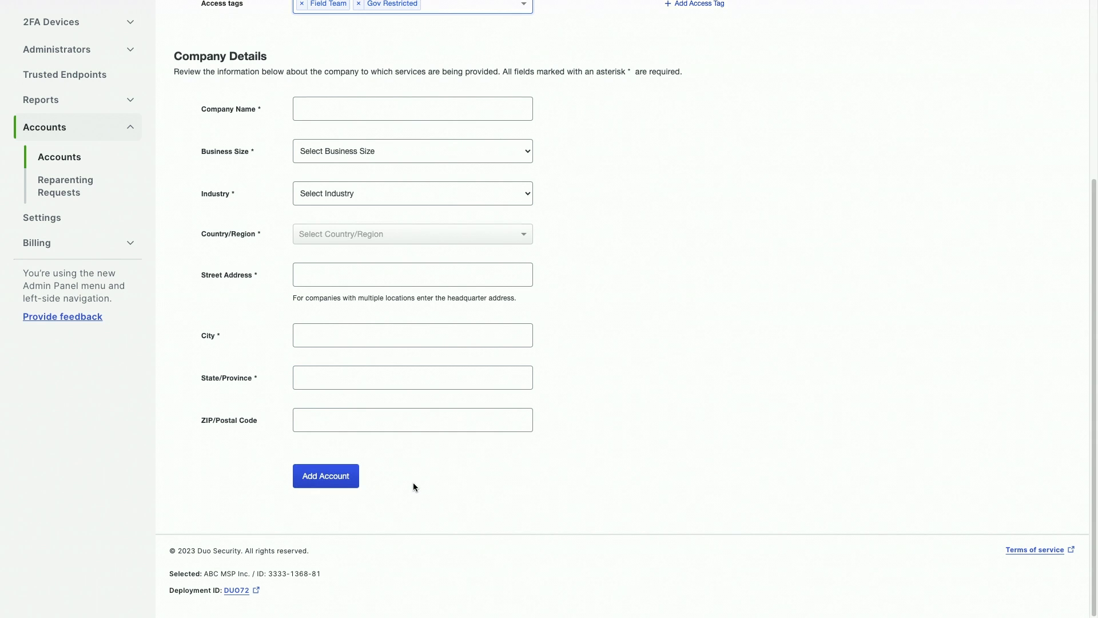
pyautogui.scroll(5, 413, 482)
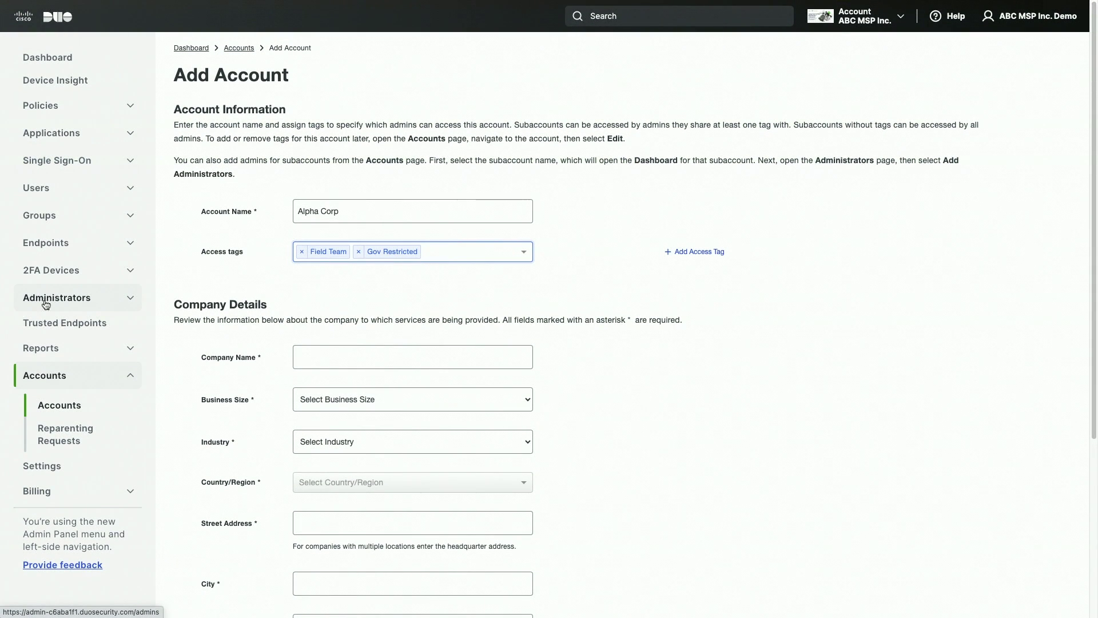
# - Change AlphaBuild Manufacturing's edition from Duo Advantage to Duo Premier and save it
pyautogui.click(54, 374)
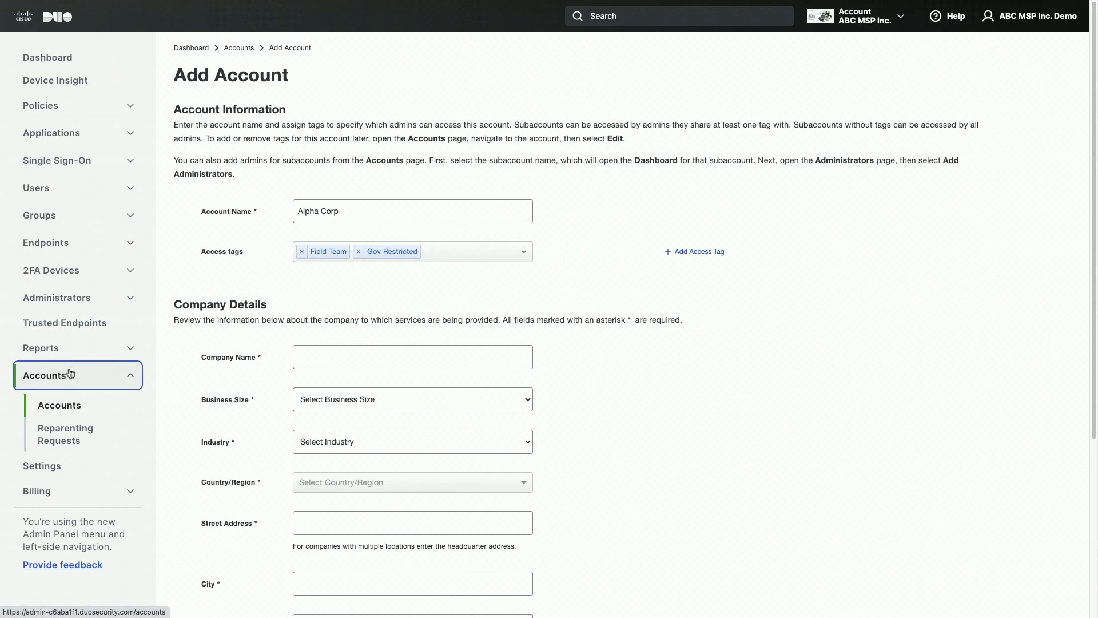
pyautogui.click(911, 198)
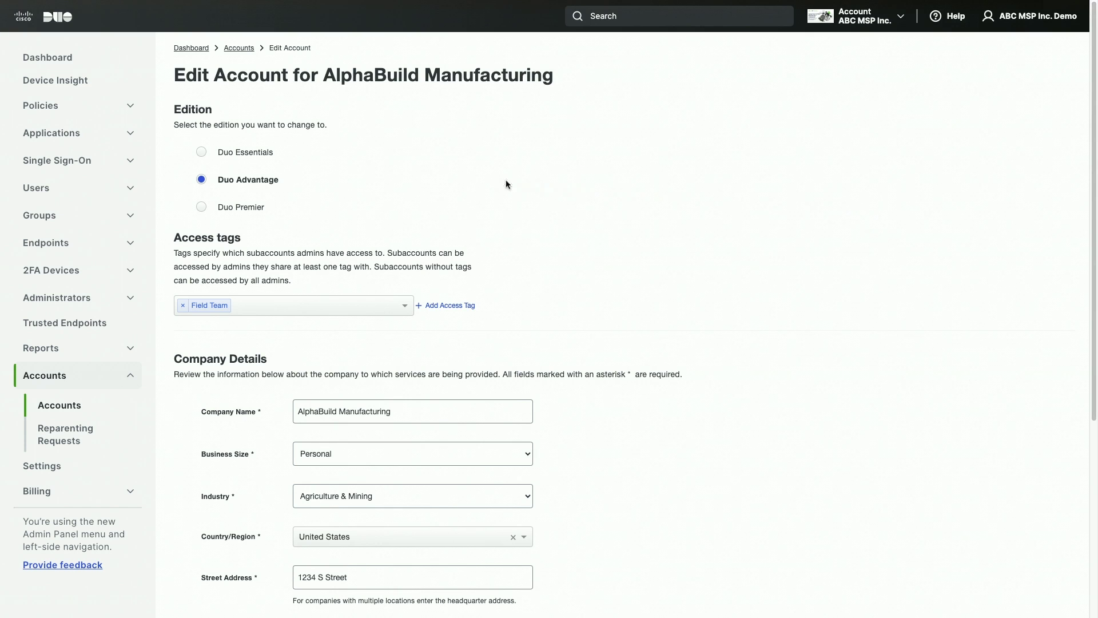
pyautogui.click(202, 207)
pyautogui.scroll(-5, 311, 213)
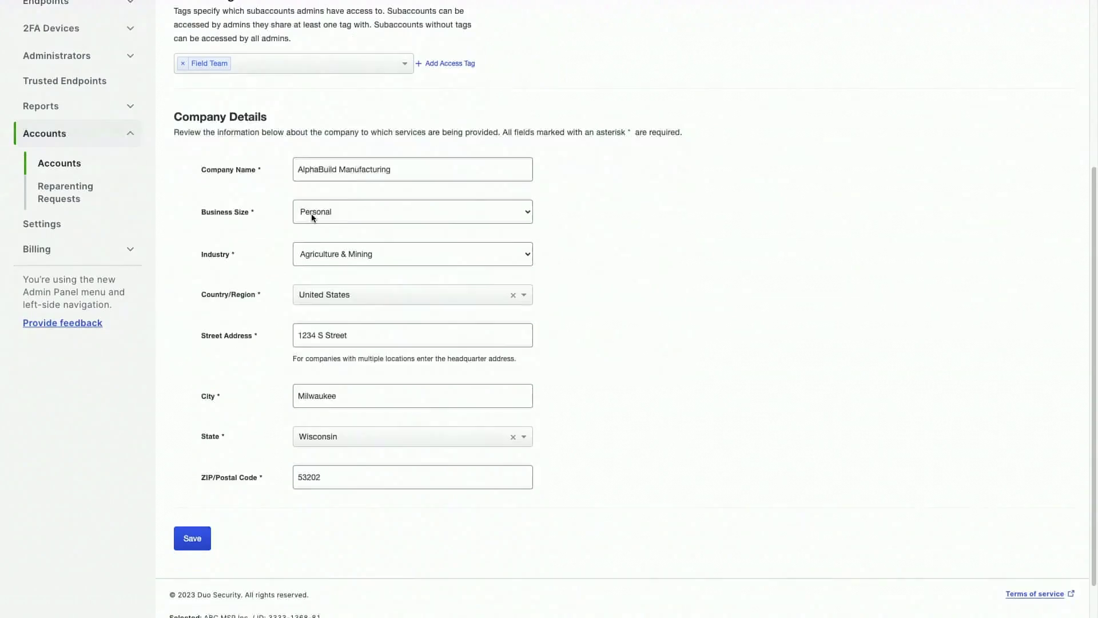
pyautogui.click(192, 494)
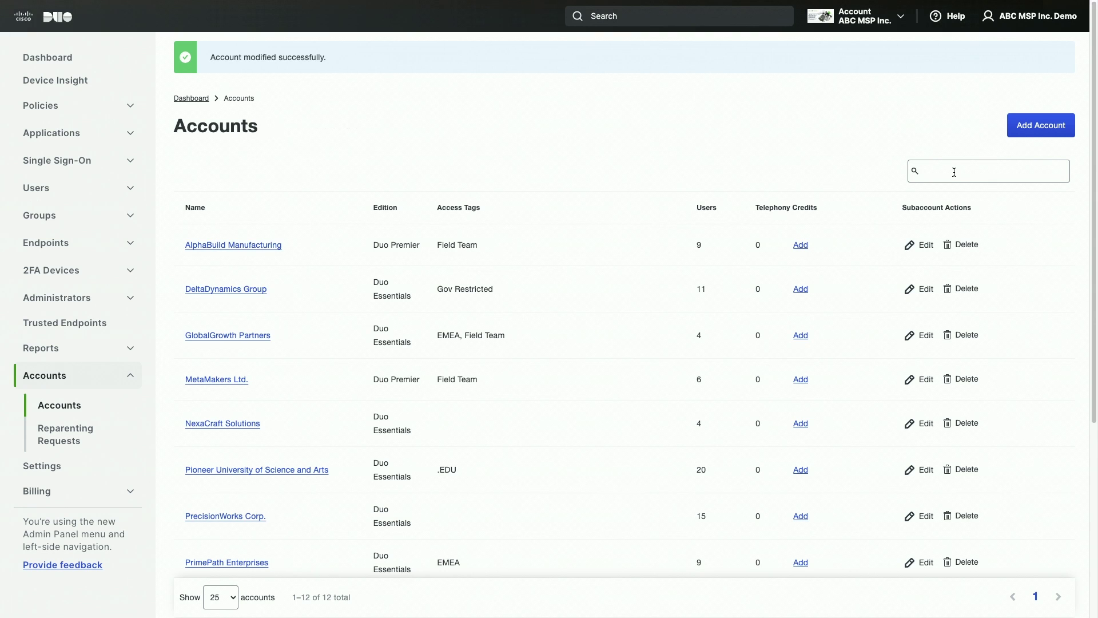
pyautogui.click(858, 16)
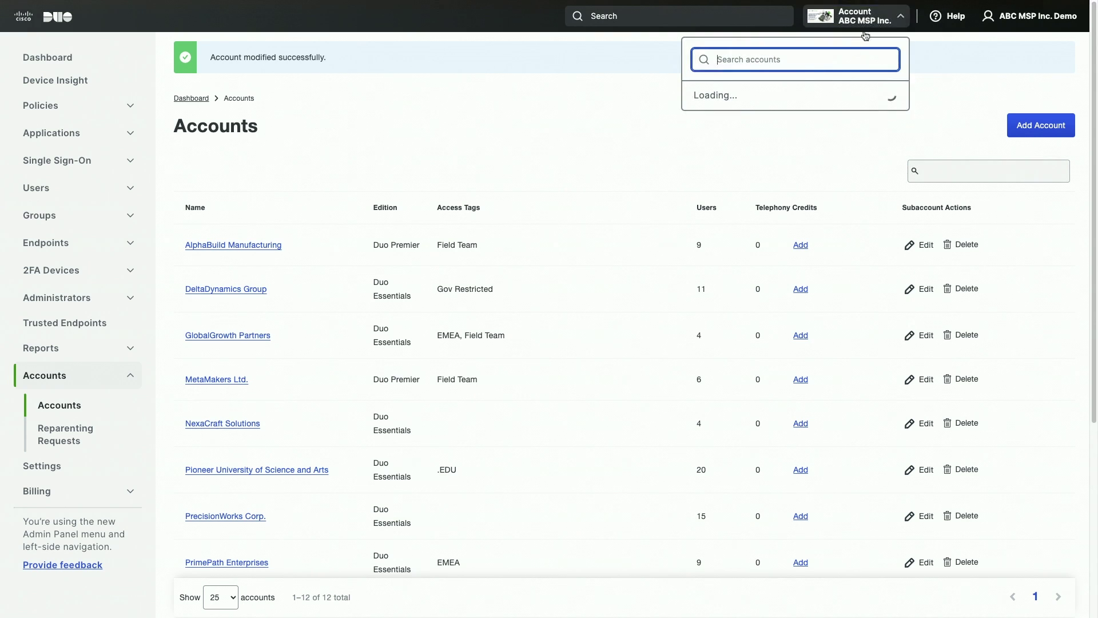
pyautogui.scroll(-2, 821, 189)
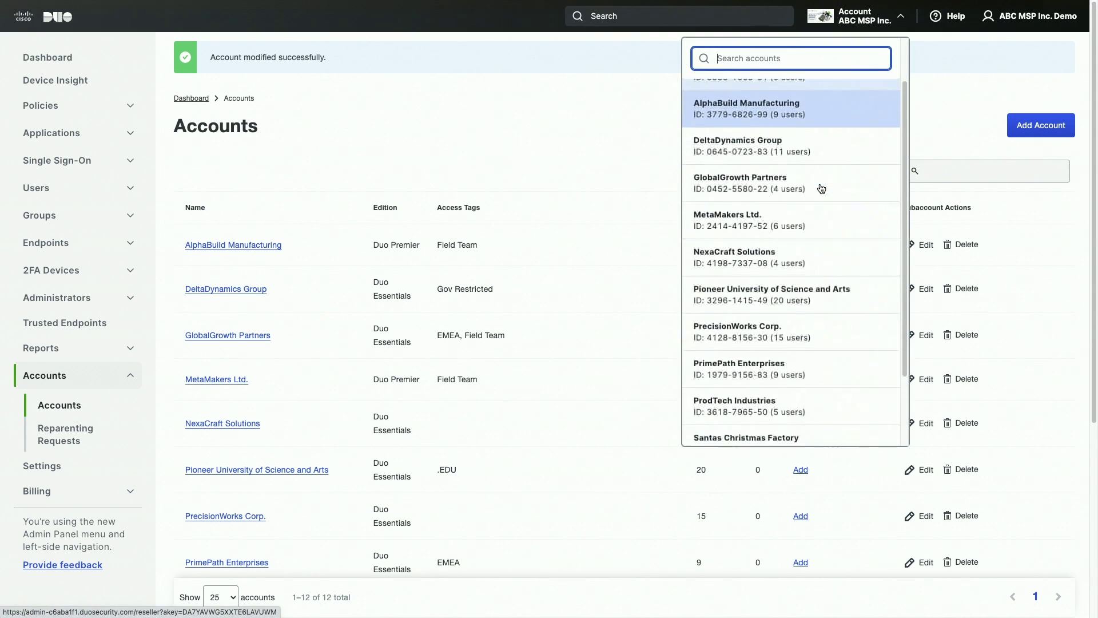
pyautogui.scroll(2, 822, 189)
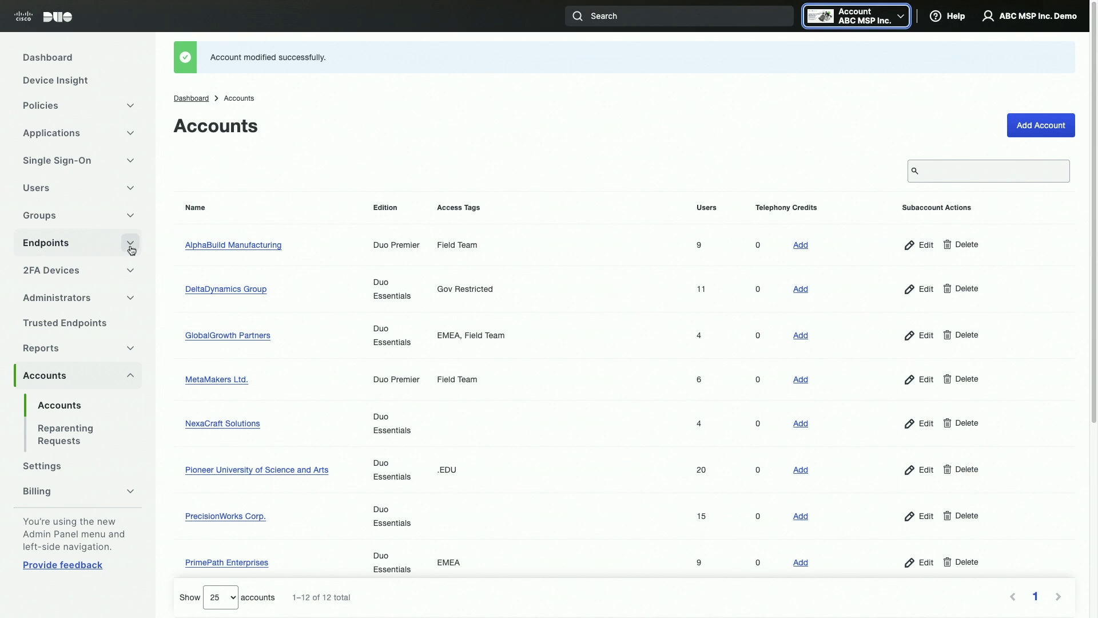
# - Start a new administrator and enter the person's full name and e-mail address
pyautogui.click(73, 299)
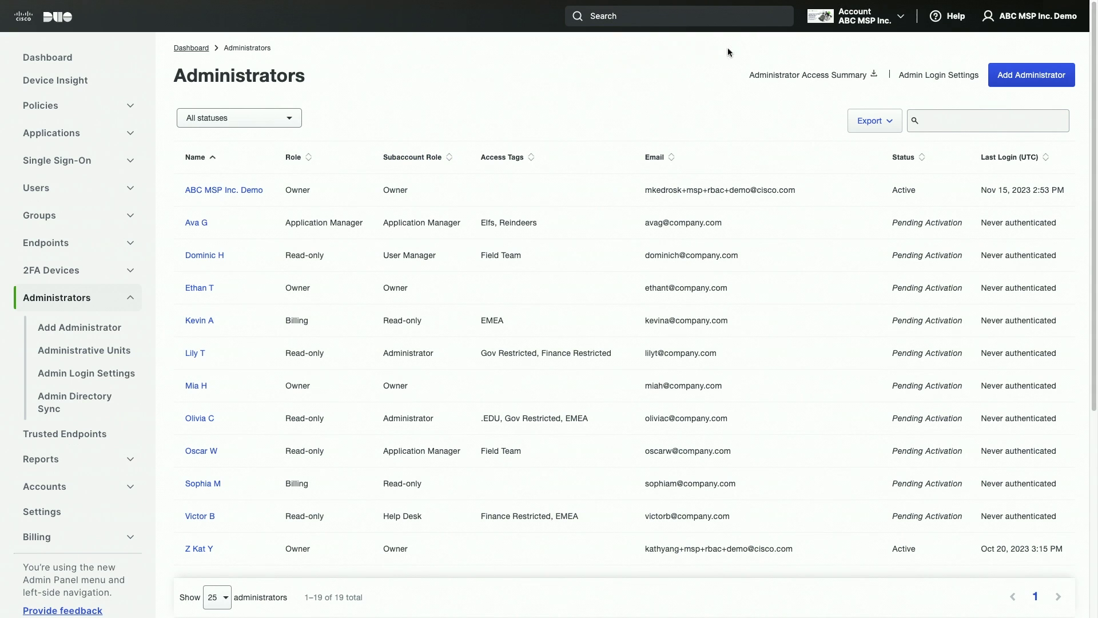
pyautogui.click(1001, 80)
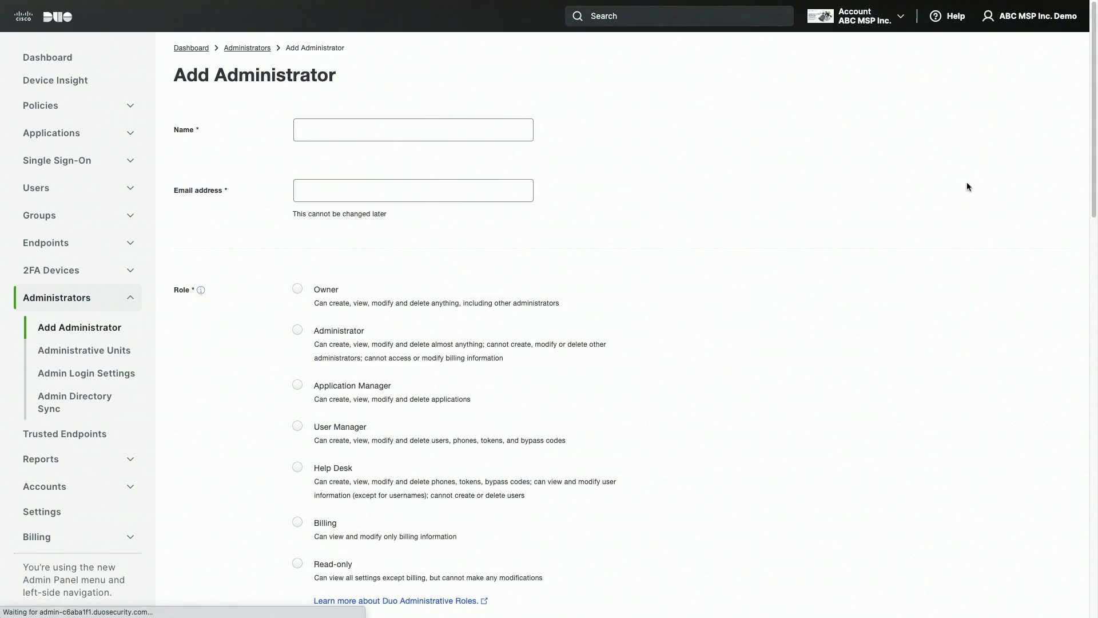
pyautogui.click(480, 136)
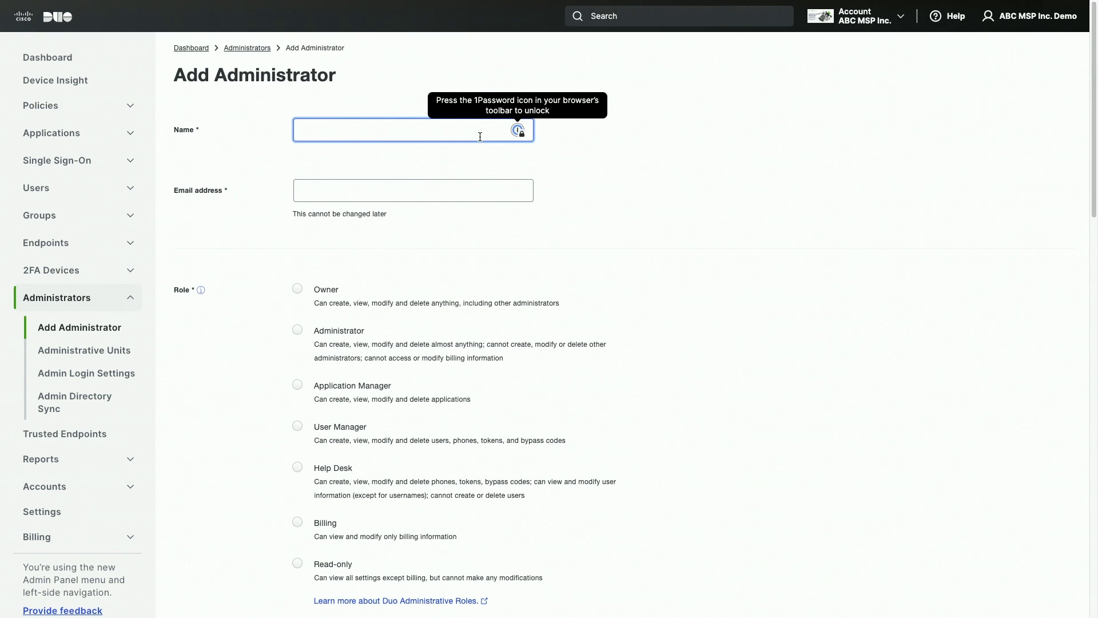
pyautogui.write('John Smith')
pyautogui.click(422, 198)
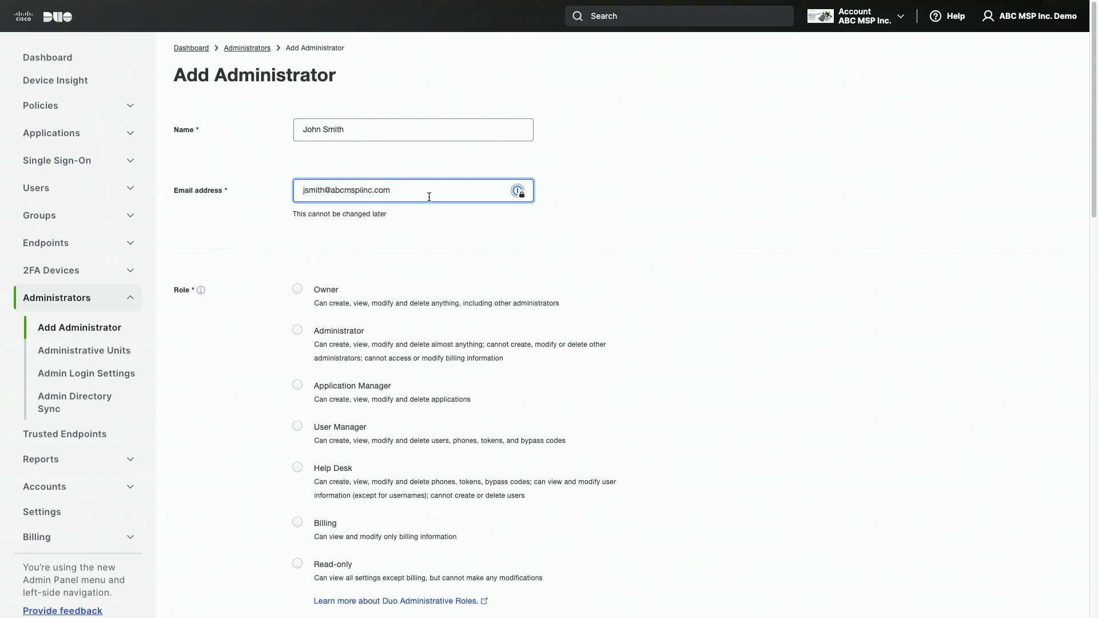
# - Set the administrator's role to Administrator instead of Owner, and Administrator in subaccounts
pyautogui.click(297, 288)
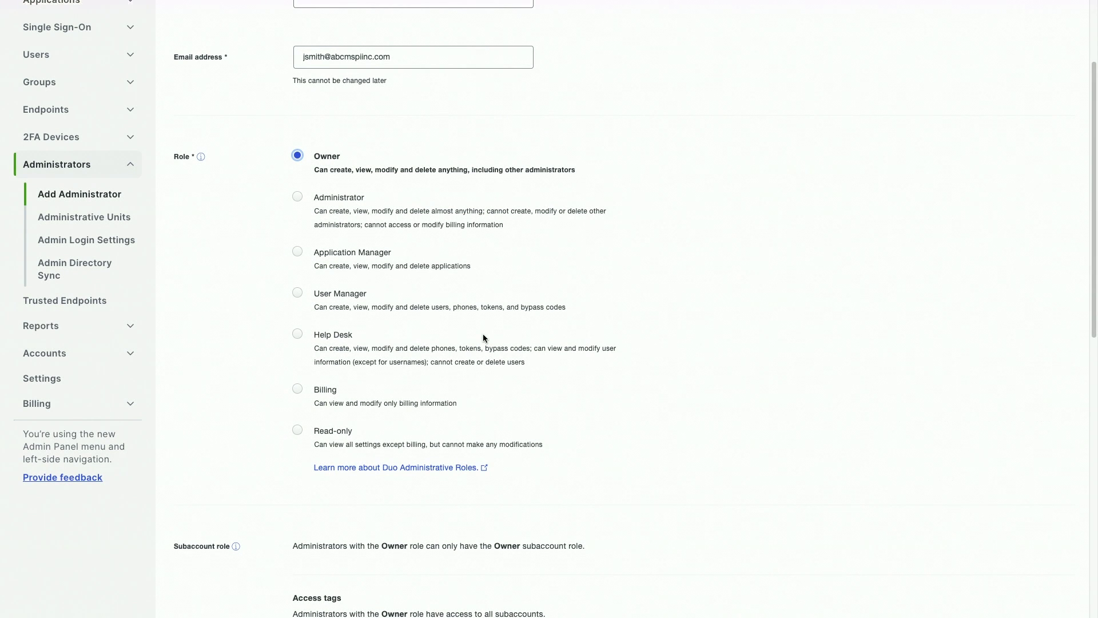
pyautogui.scroll(-3, 483, 334)
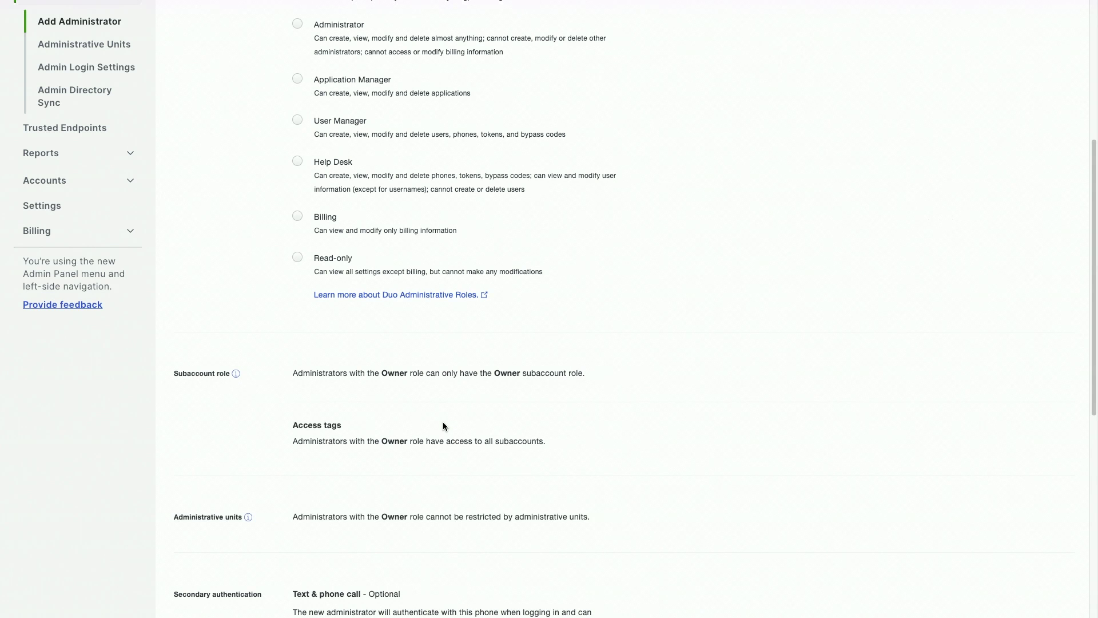
pyautogui.scroll(2, 444, 426)
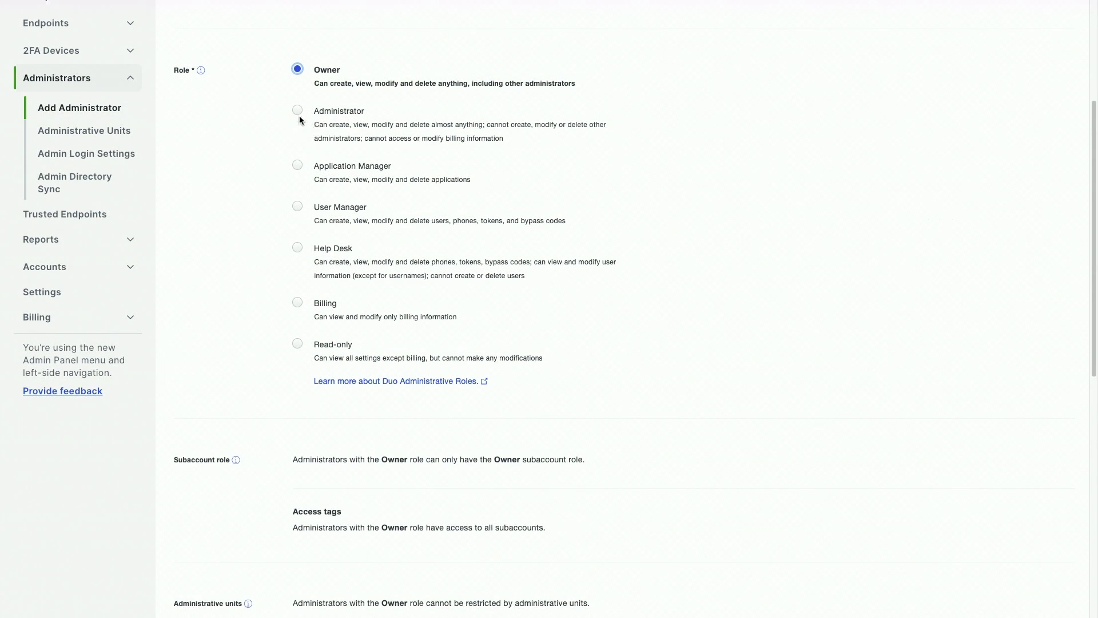
pyautogui.click(298, 111)
pyautogui.scroll(-2, 390, 142)
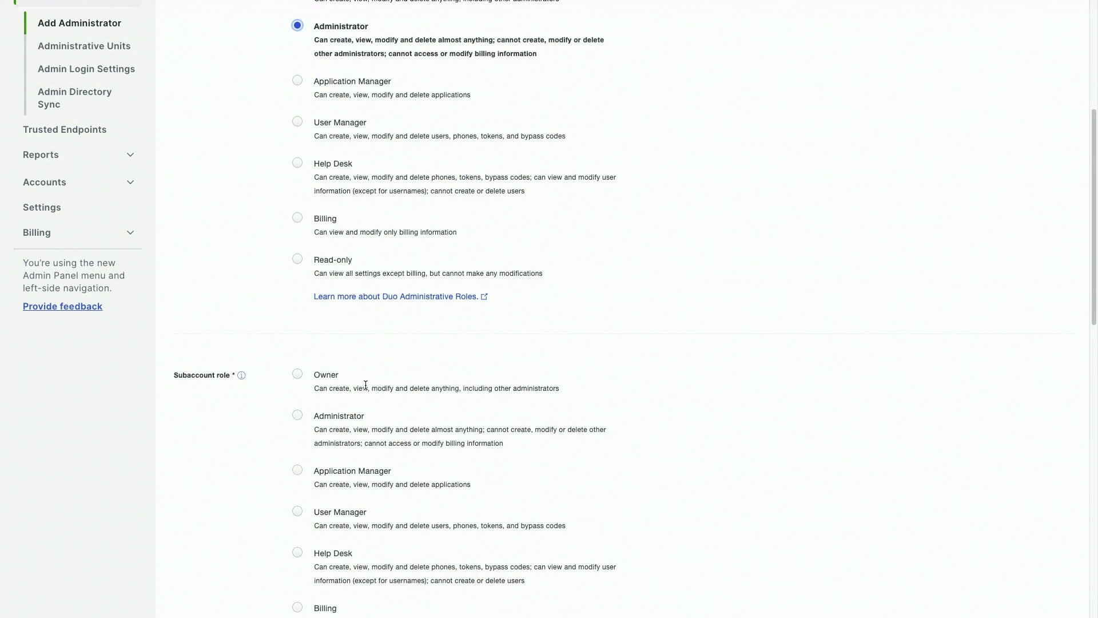
pyautogui.scroll(-2, 361, 383)
pyautogui.click(298, 326)
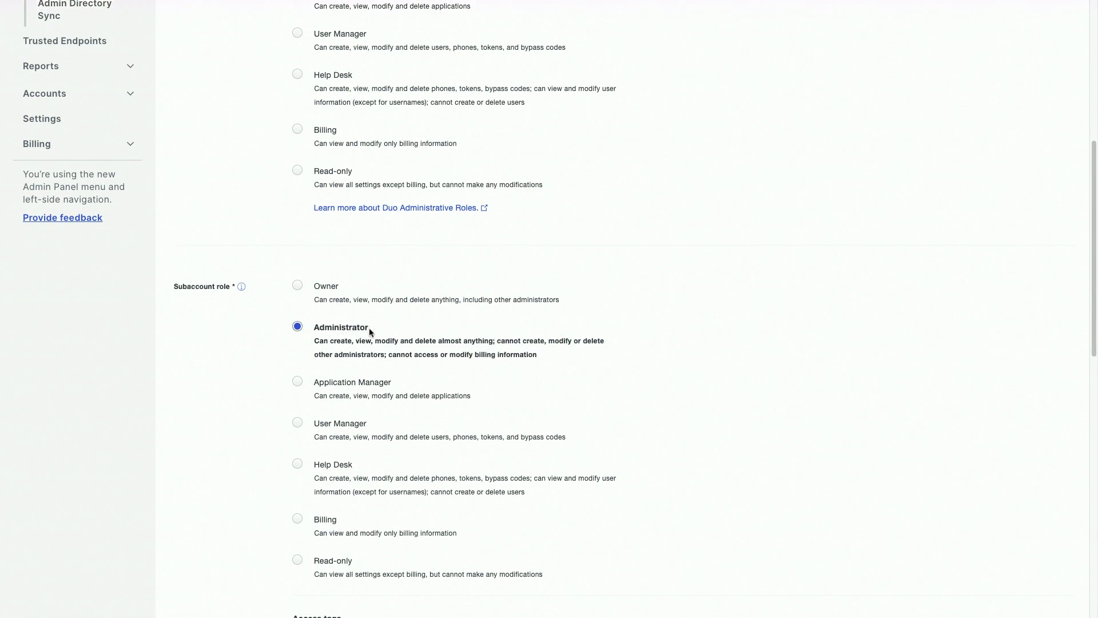
# - Add the EMEA and Finance Restricted access tags, then review down to the Add Administrator button
pyautogui.scroll(-1, 372, 334)
pyautogui.scroll(-4, 379, 339)
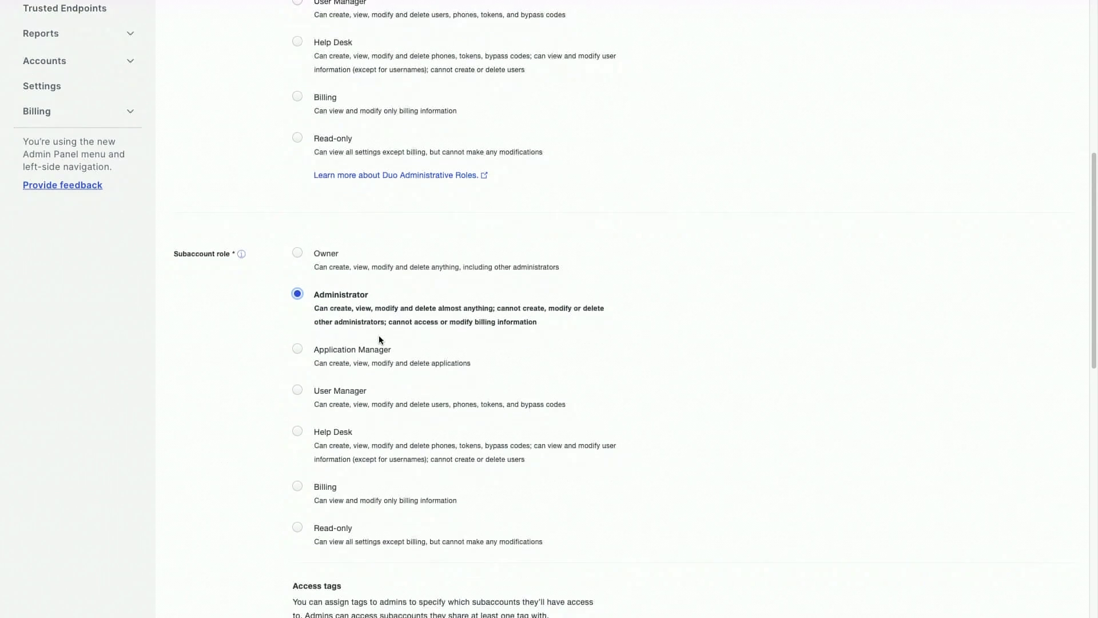
pyautogui.click(365, 473)
pyautogui.click(364, 519)
pyautogui.click(434, 473)
pyautogui.click(401, 566)
pyautogui.scroll(-1, 466, 485)
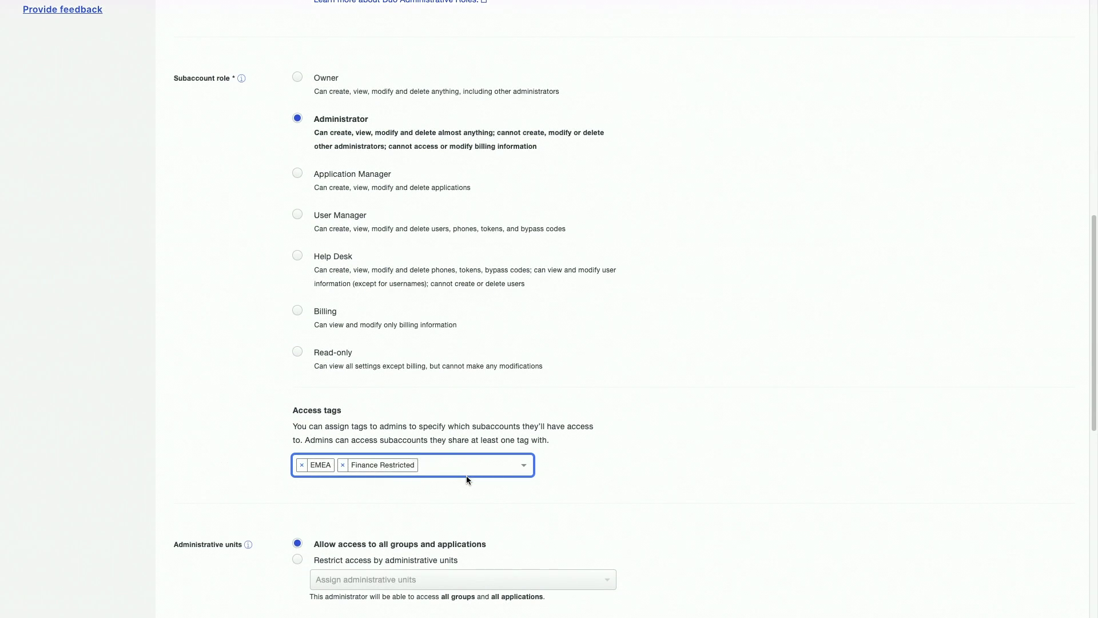
pyautogui.scroll(-3, 467, 477)
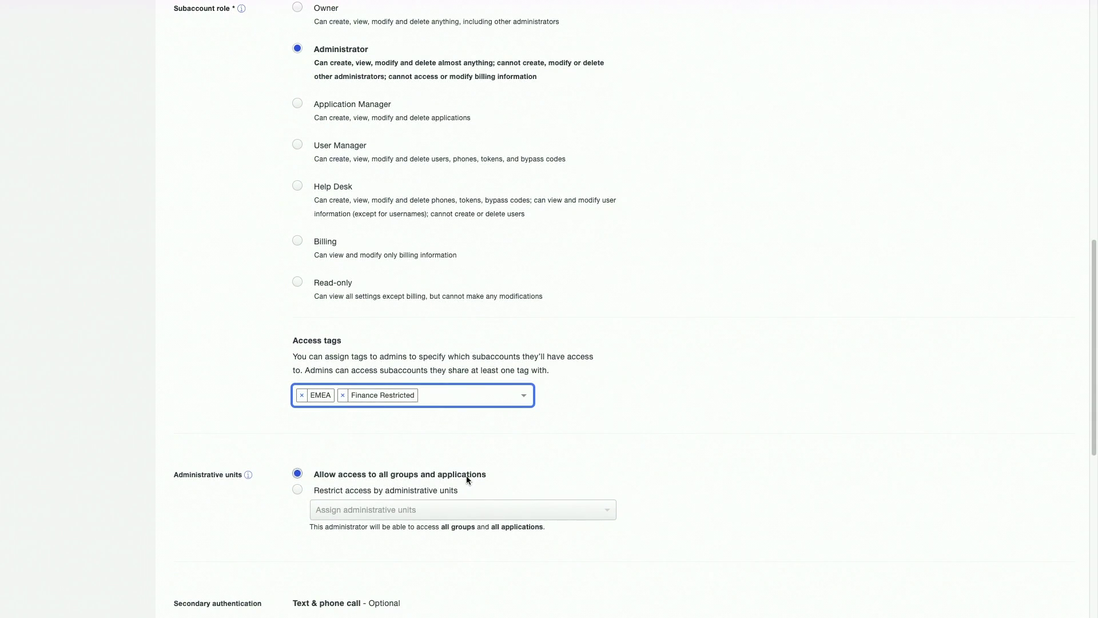
pyautogui.scroll(-1, 465, 479)
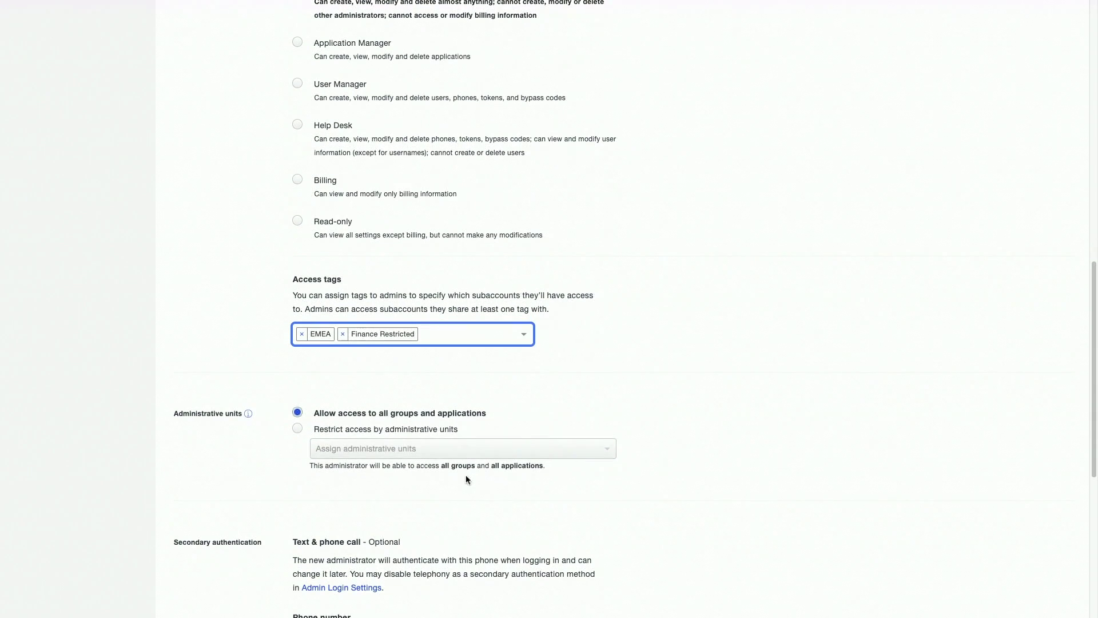
pyautogui.scroll(-2, 431, 450)
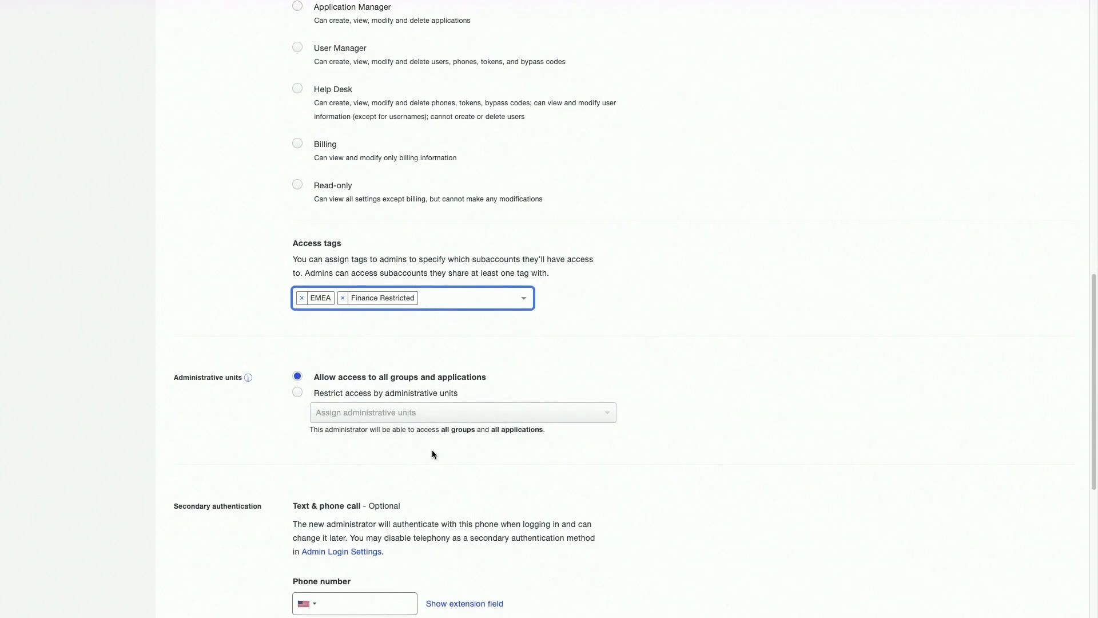
pyautogui.scroll(-1, 432, 454)
pyautogui.scroll(-1, 432, 453)
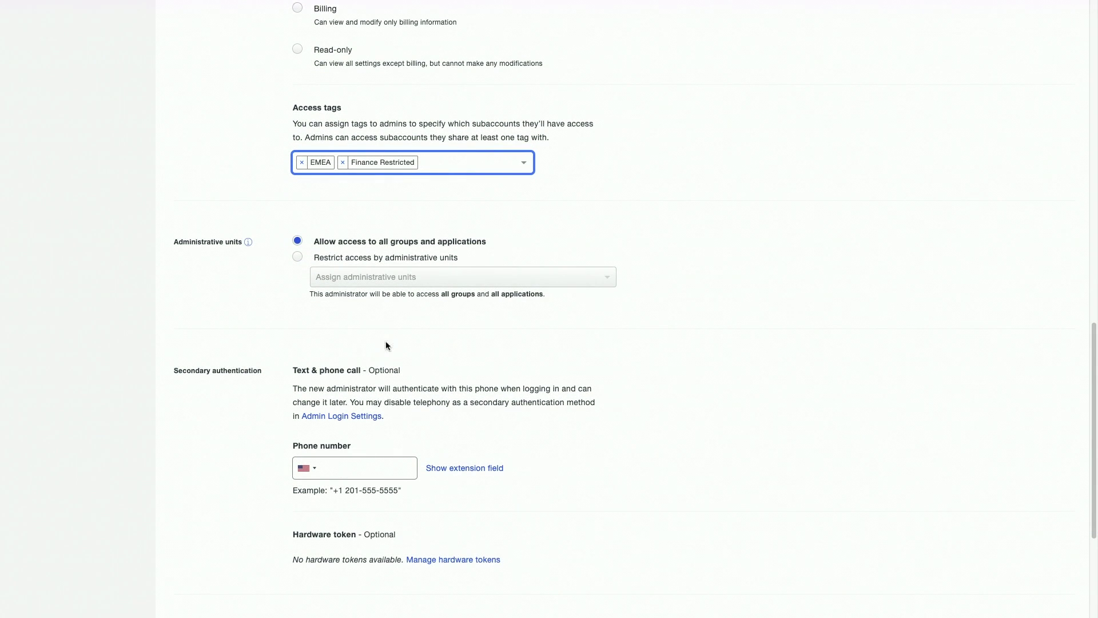
pyautogui.scroll(-1, 389, 403)
pyautogui.scroll(-1, 388, 407)
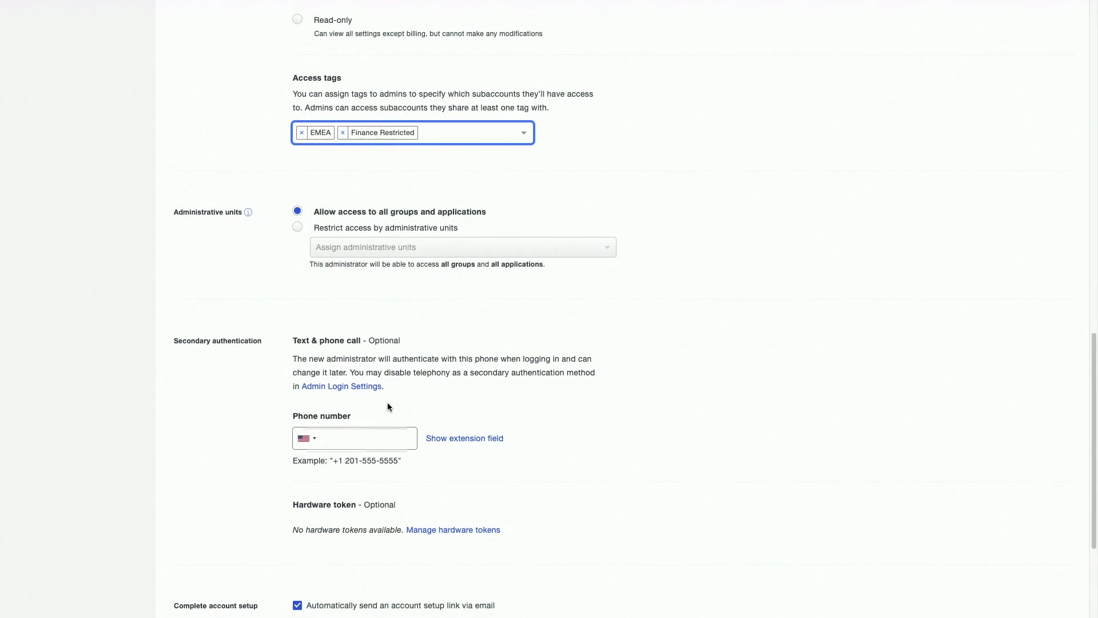
pyautogui.scroll(-4, 388, 406)
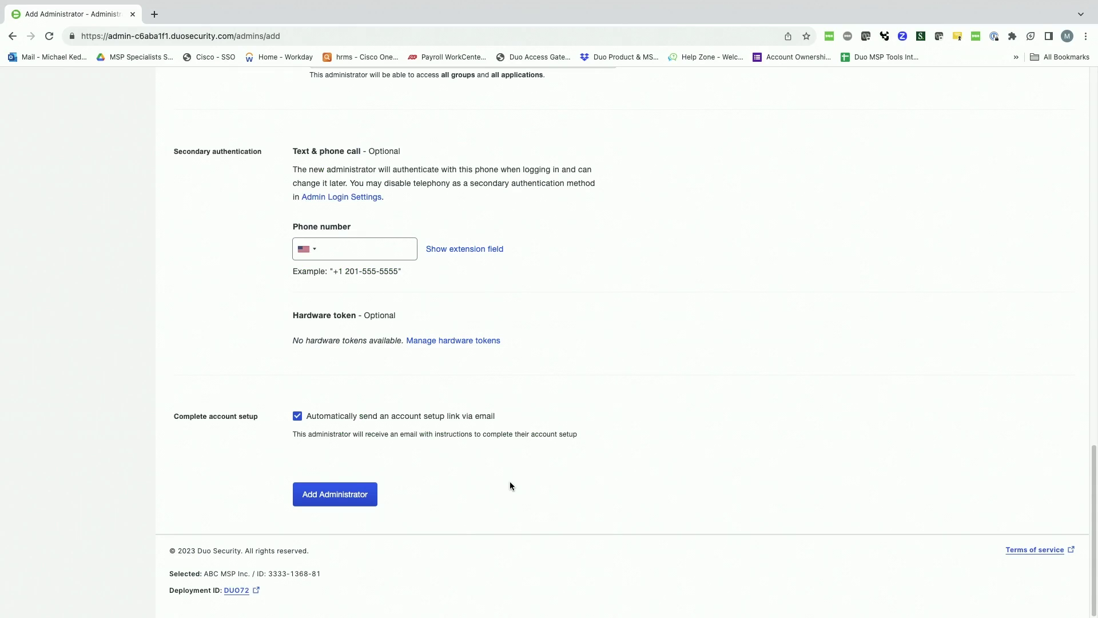
pyautogui.scroll(10, 510, 485)
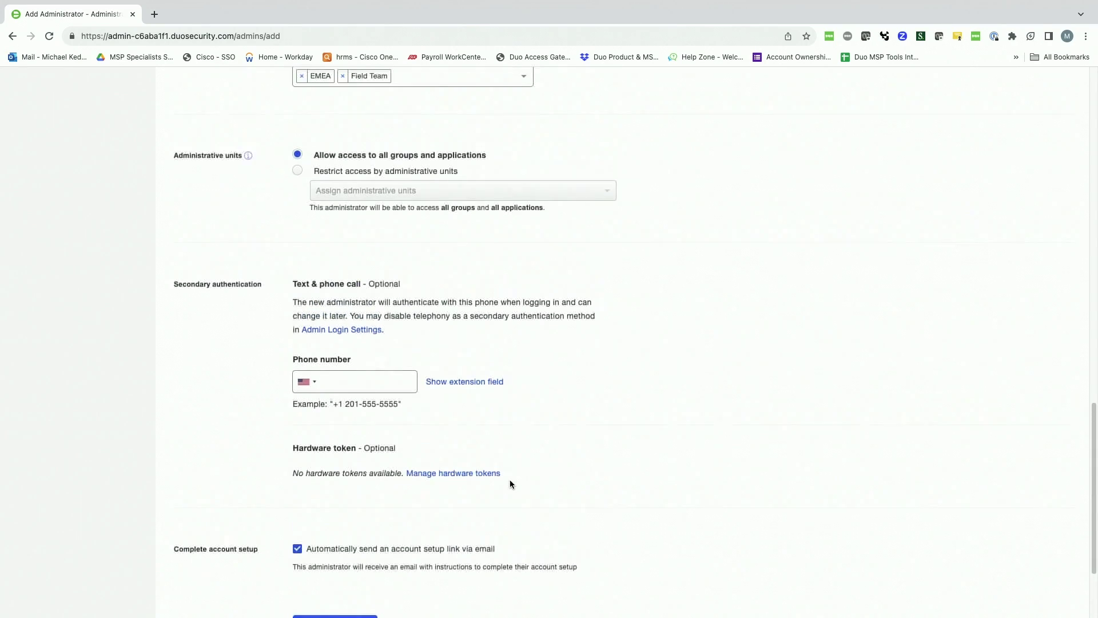
# - Switch into AlphaBuild Manufacturing and list its users, alpha1 through alpha9
pyautogui.scroll(4, 509, 485)
pyautogui.click(852, 83)
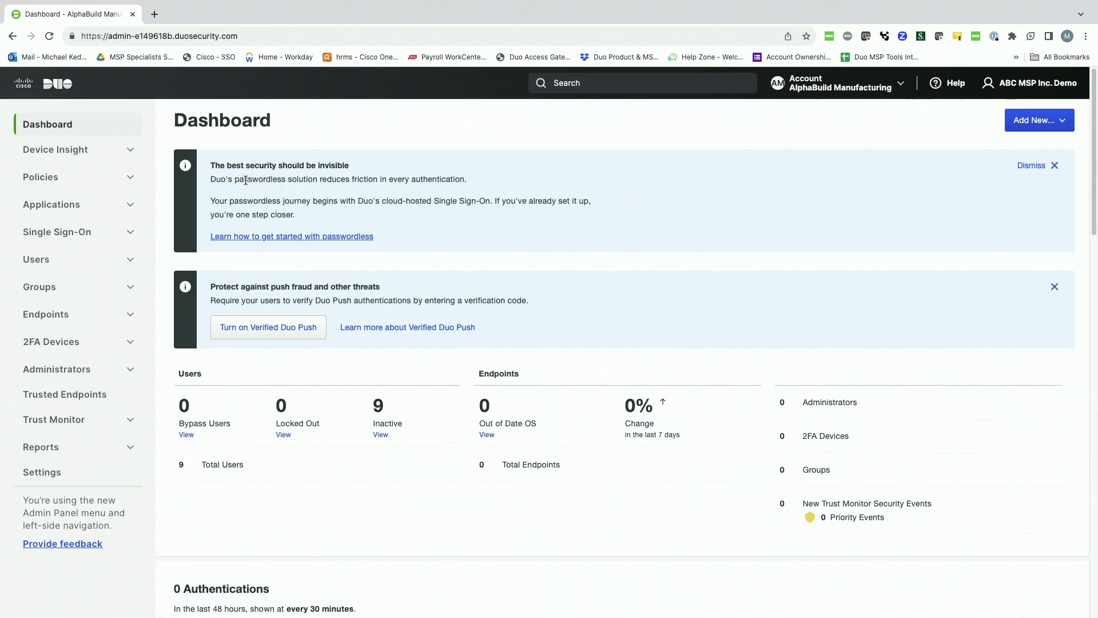
pyautogui.click(51, 266)
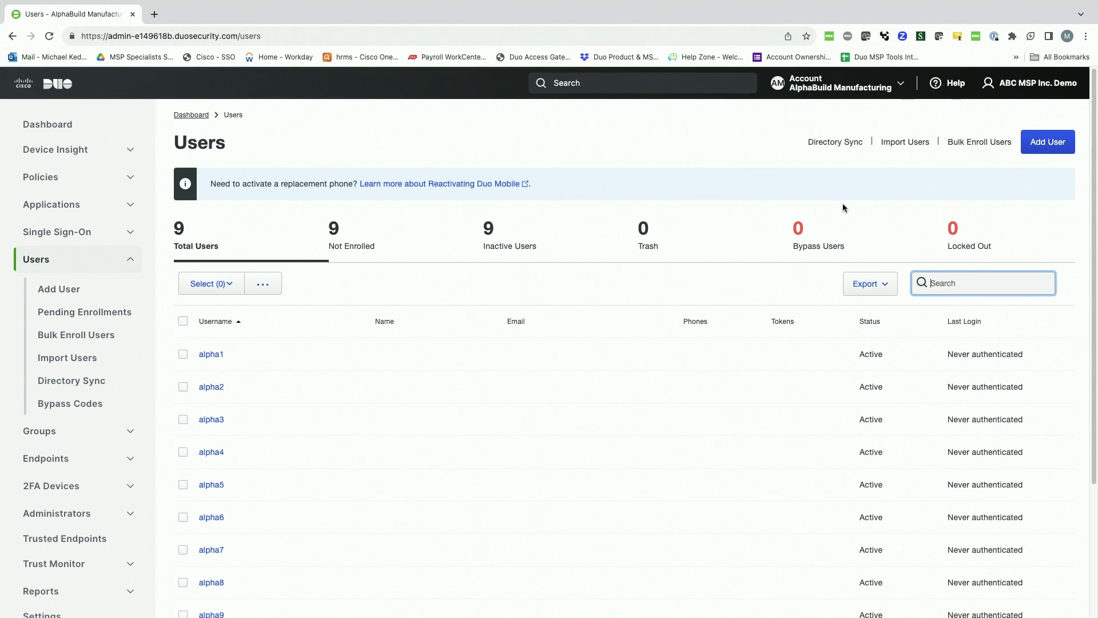
# - Show AlphaBuild Manufacturing's Applications page, which has 0 applications
pyautogui.scroll(1, 620, 242)
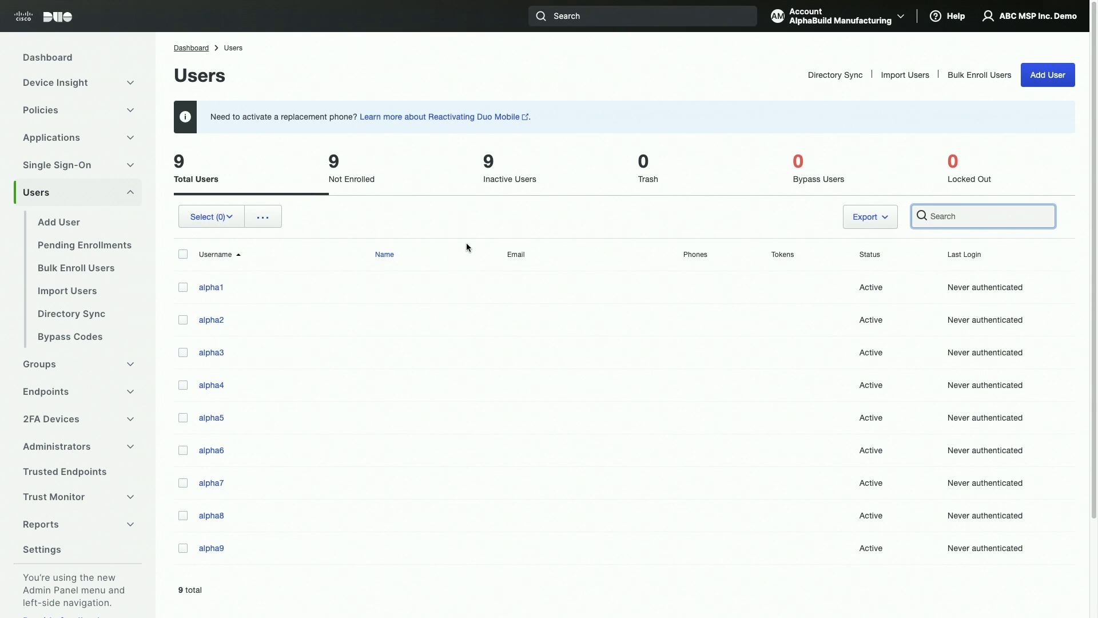
pyautogui.click(94, 140)
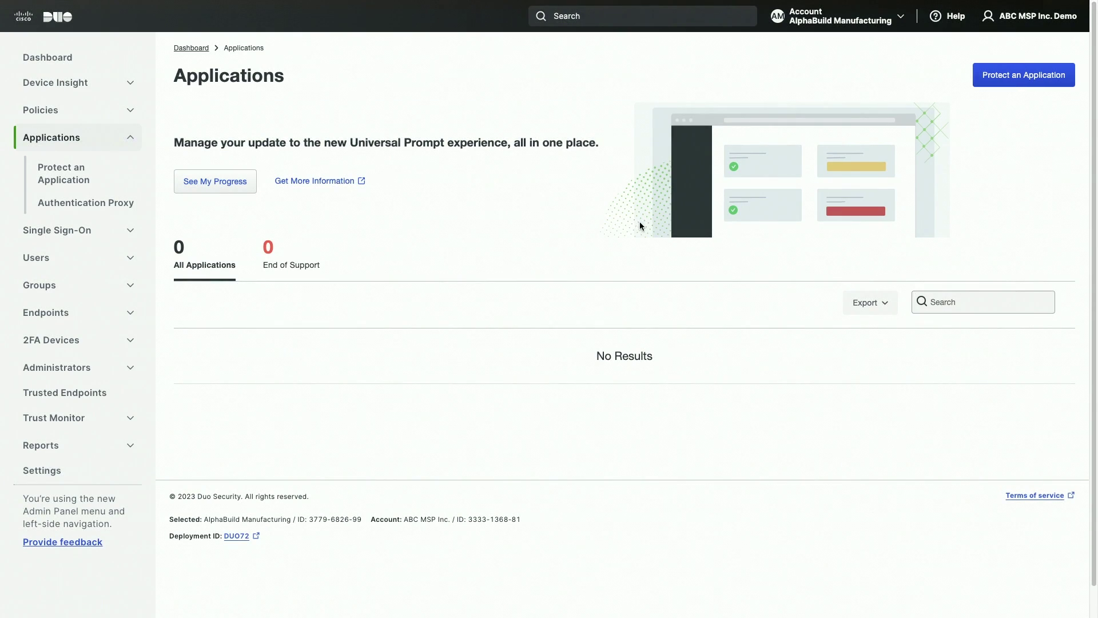
# - Filter the application catalog for rdp and protect Microsoft RDP
pyautogui.click(1001, 84)
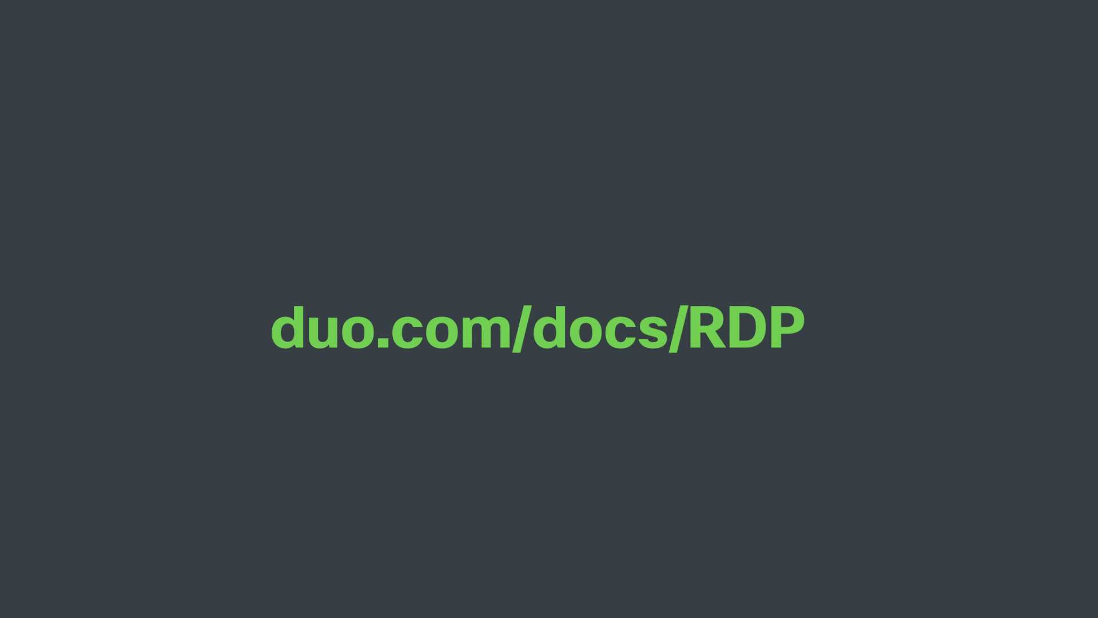
pyautogui.click(654, 222)
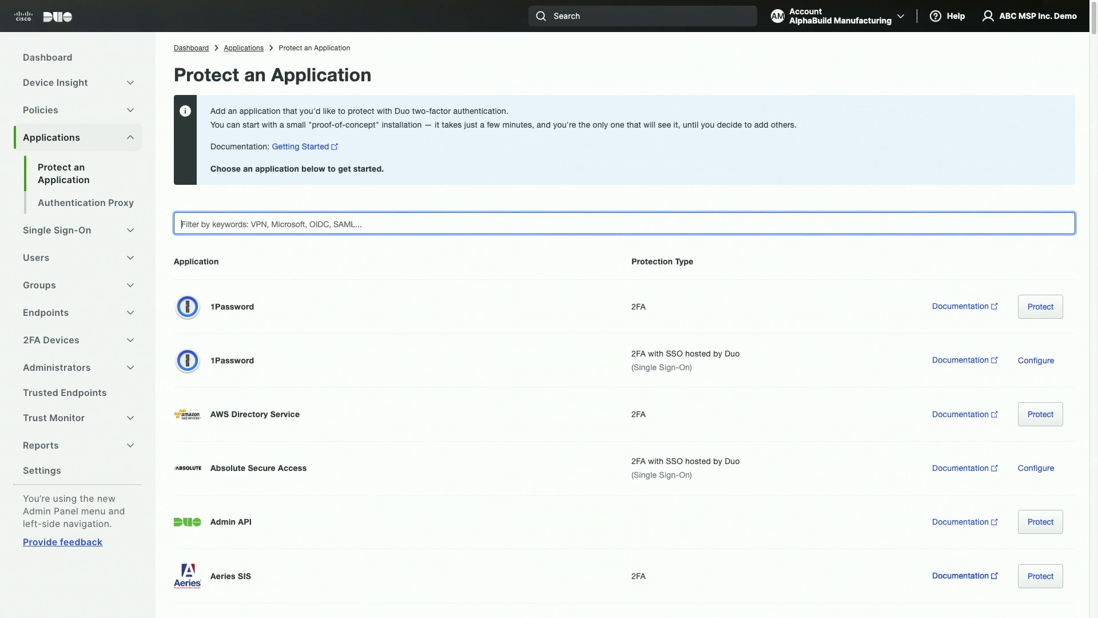
pyautogui.write('rdp')
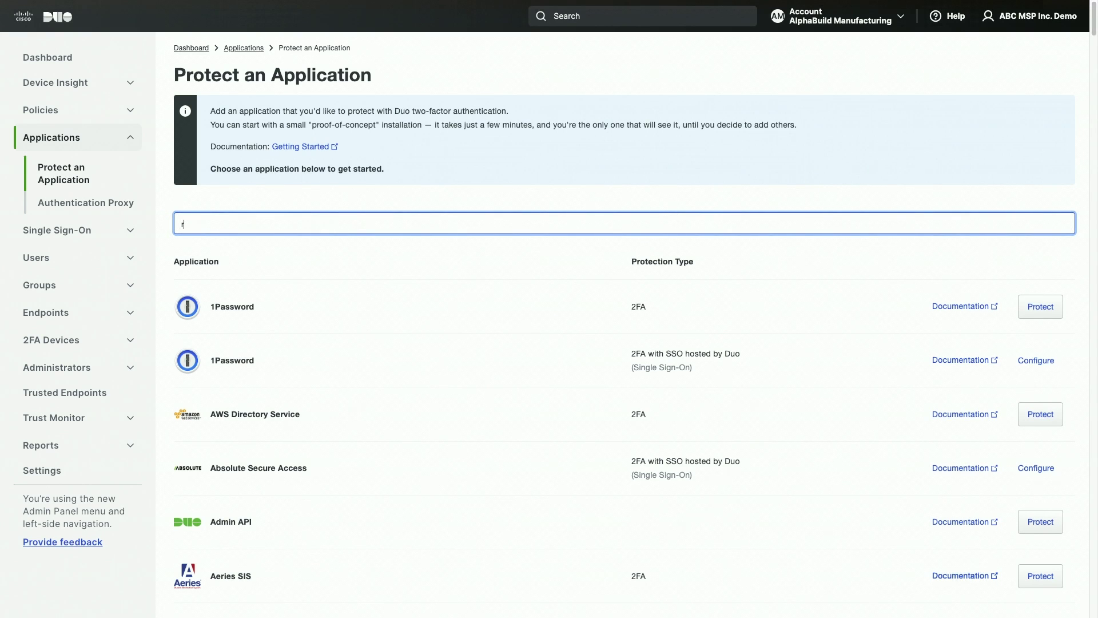
pyautogui.click(1052, 308)
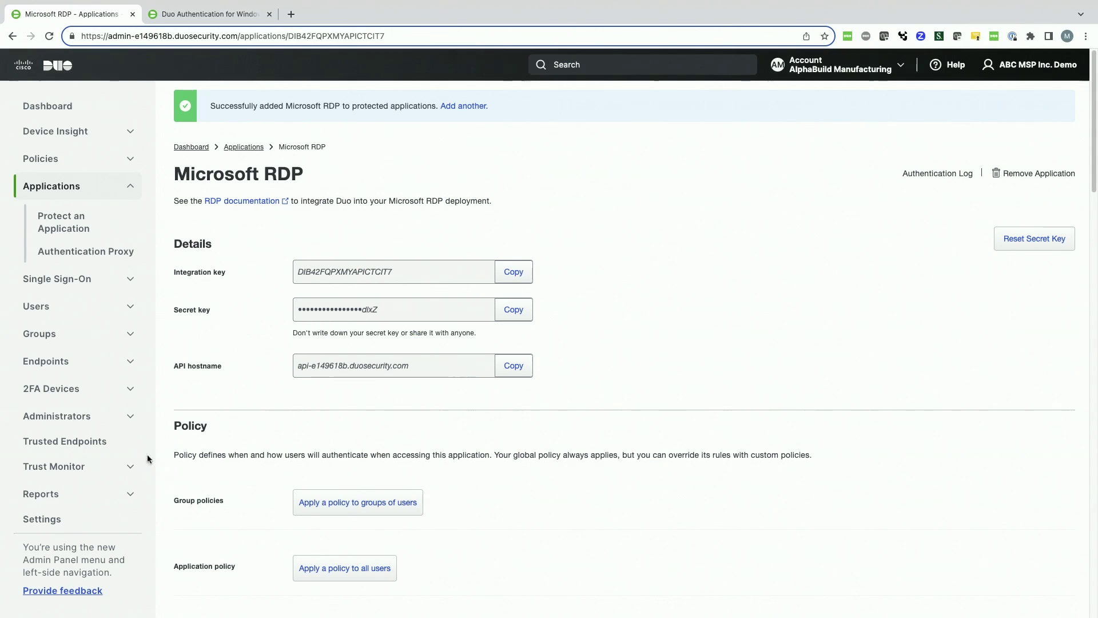
# - Show AlphaBuild Manufacturing's Policies page with the Global Policy settings
pyautogui.click(90, 165)
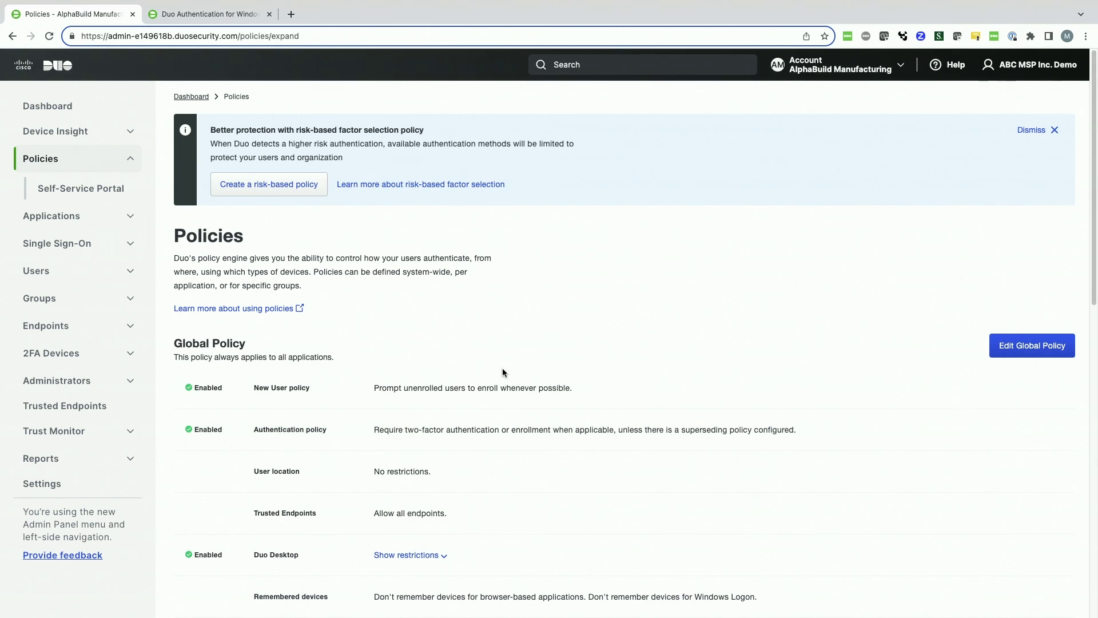
# - Open the Create a New Policy dialog from the Custom Policies section
pyautogui.scroll(-15, 979, 481)
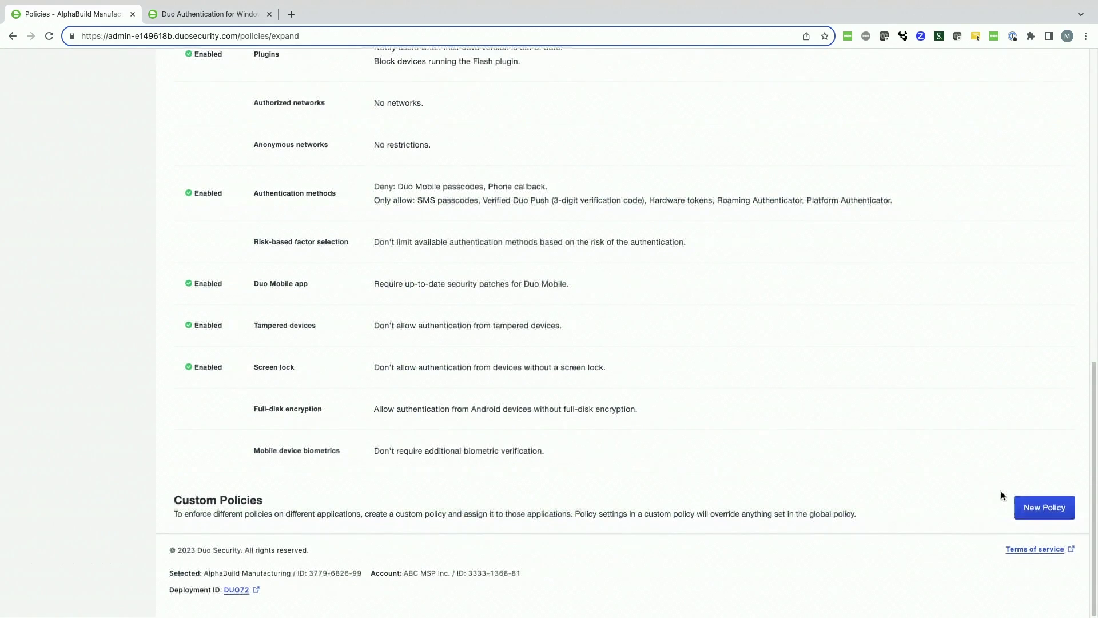
pyautogui.click(1033, 507)
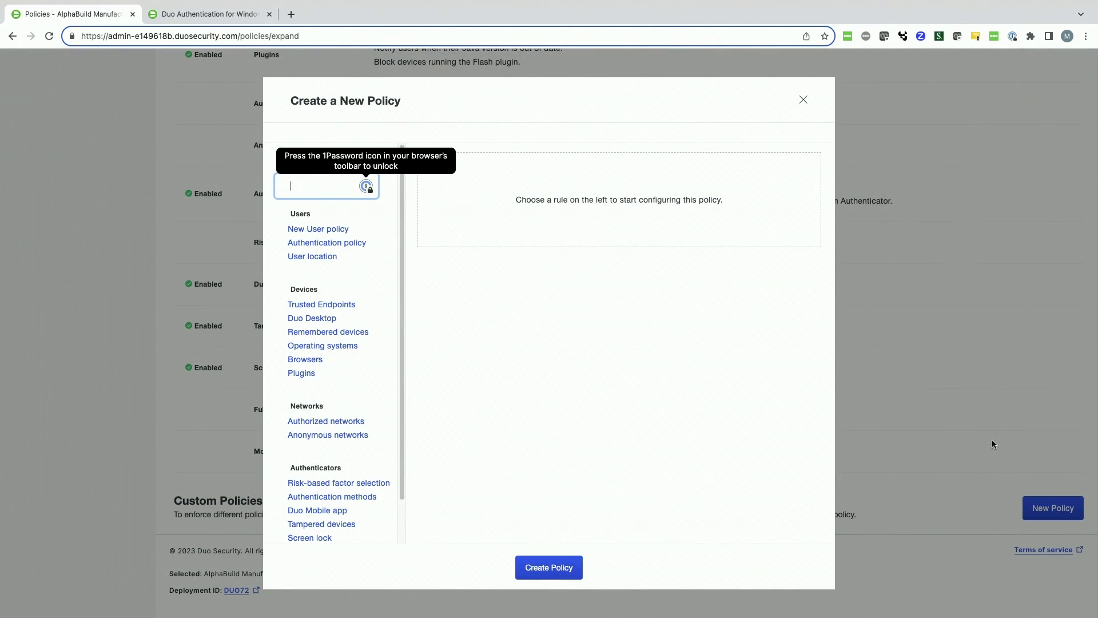